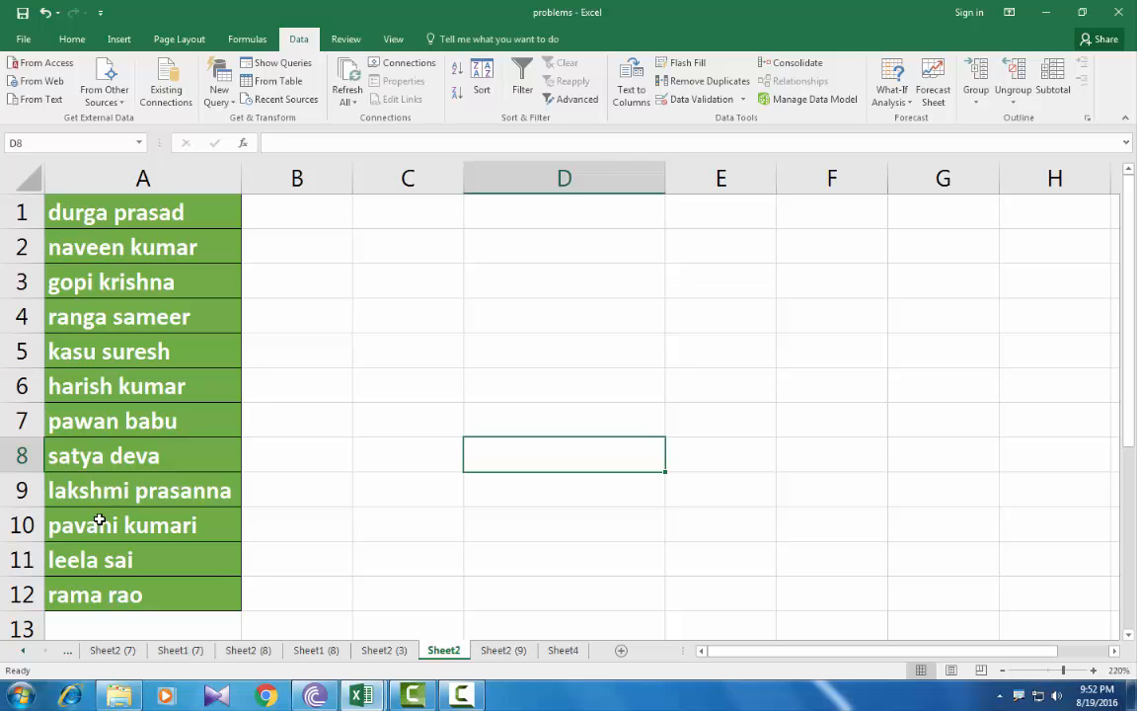
Step: Step down the first empty cells of column B beside the names
{"action": "left_click", "coordinate": [297, 215]}
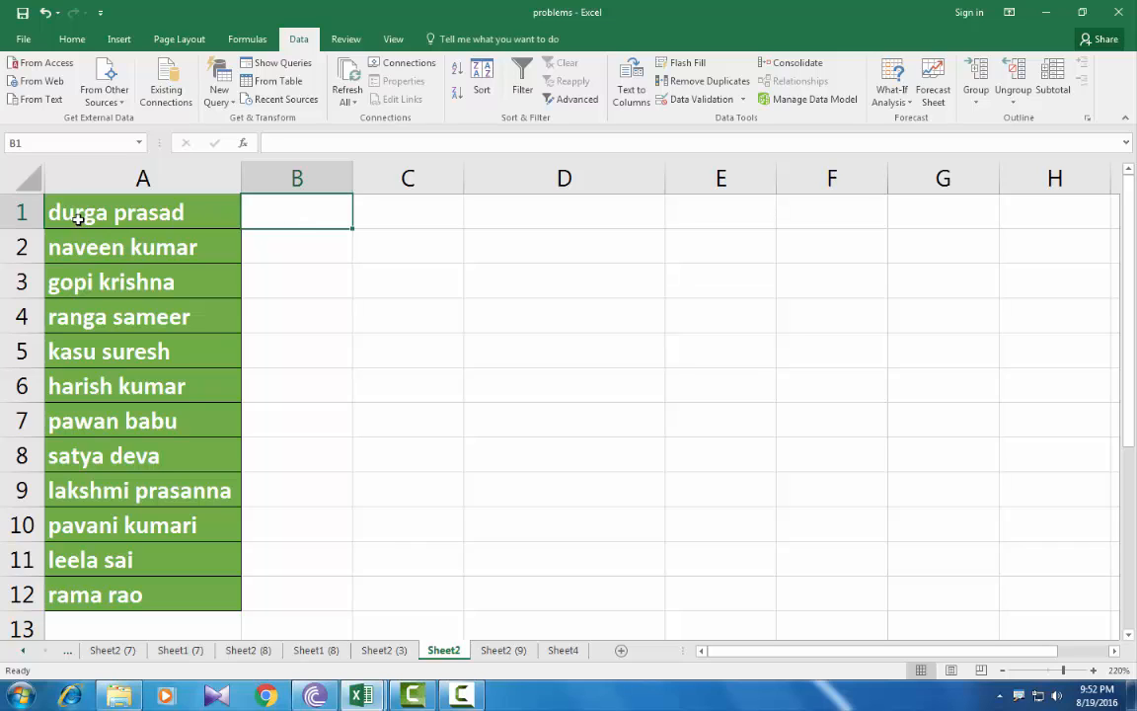
{"action": "left_click", "coordinate": [312, 245]}
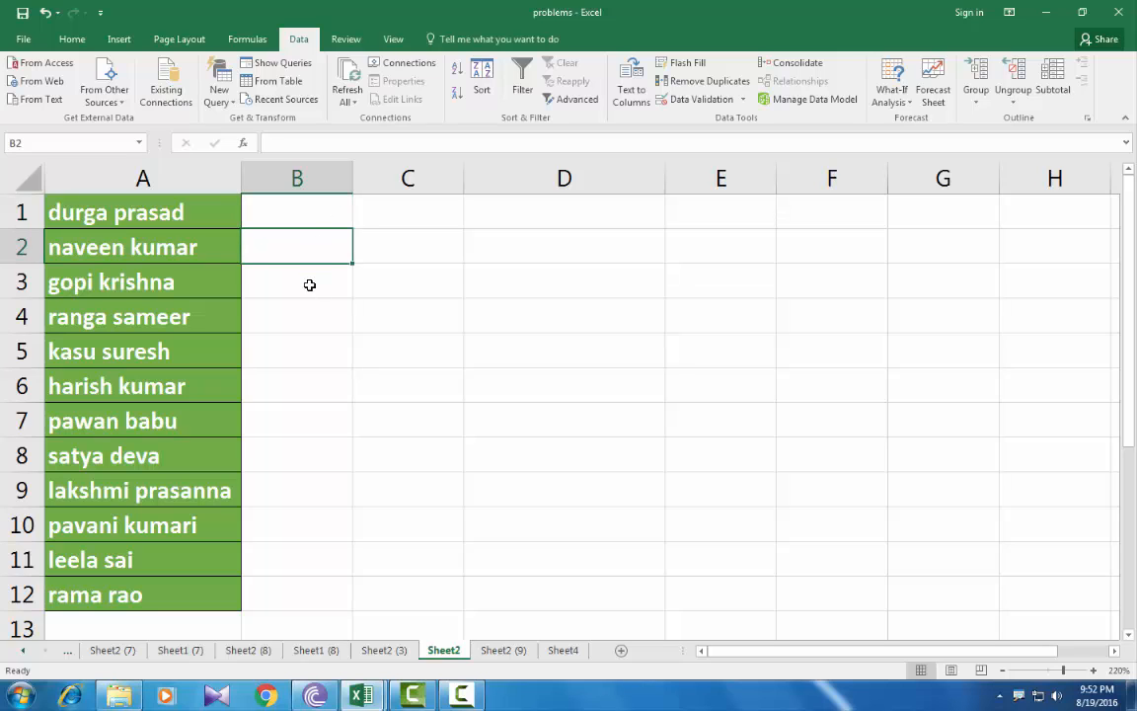
{"action": "left_click", "coordinate": [307, 284]}
{"action": "left_click", "coordinate": [307, 323]}
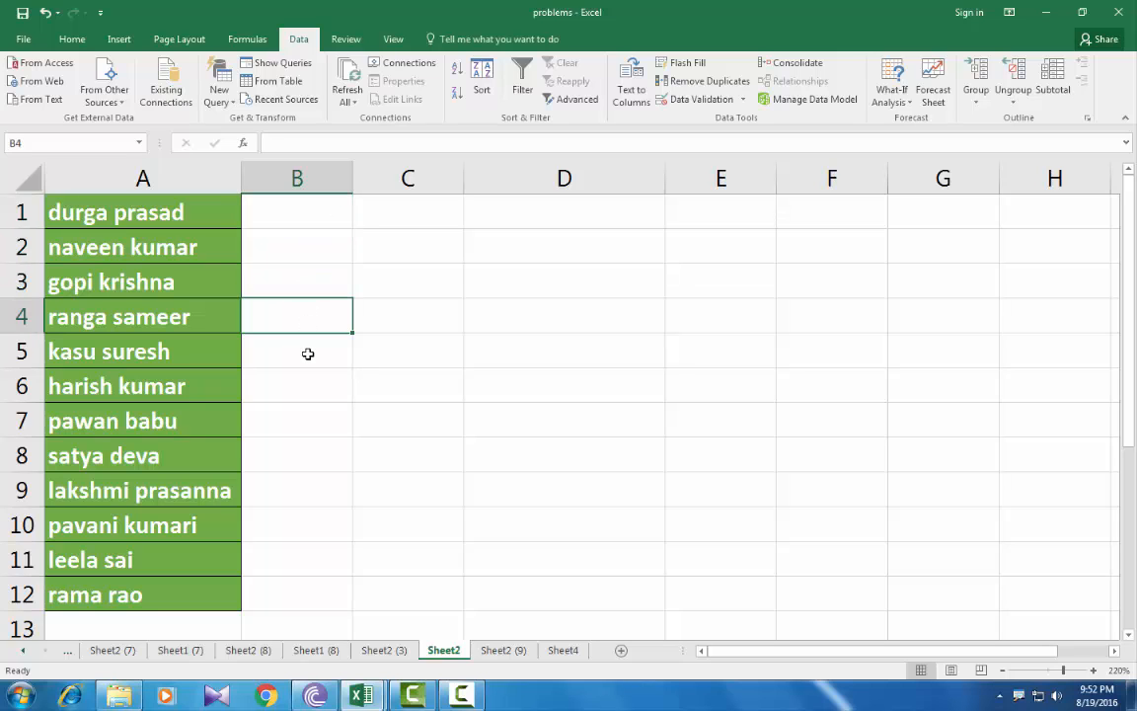
{"action": "left_click", "coordinate": [307, 353]}
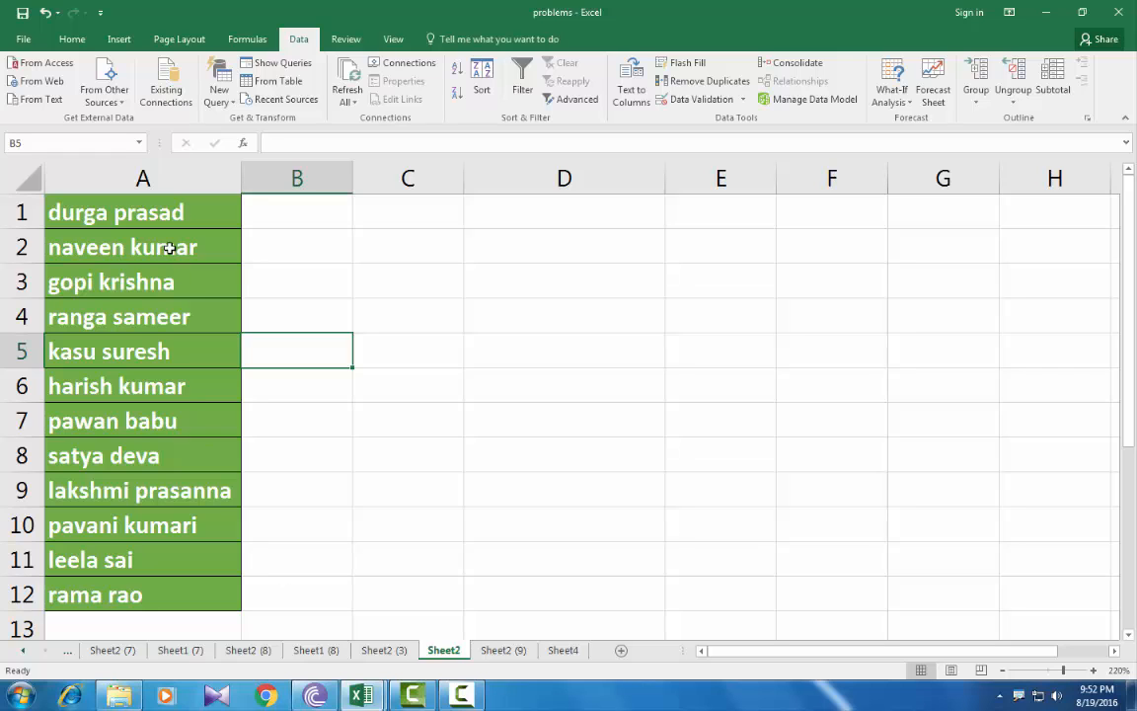
{"action": "mouse_move", "coordinate": [111, 682]}
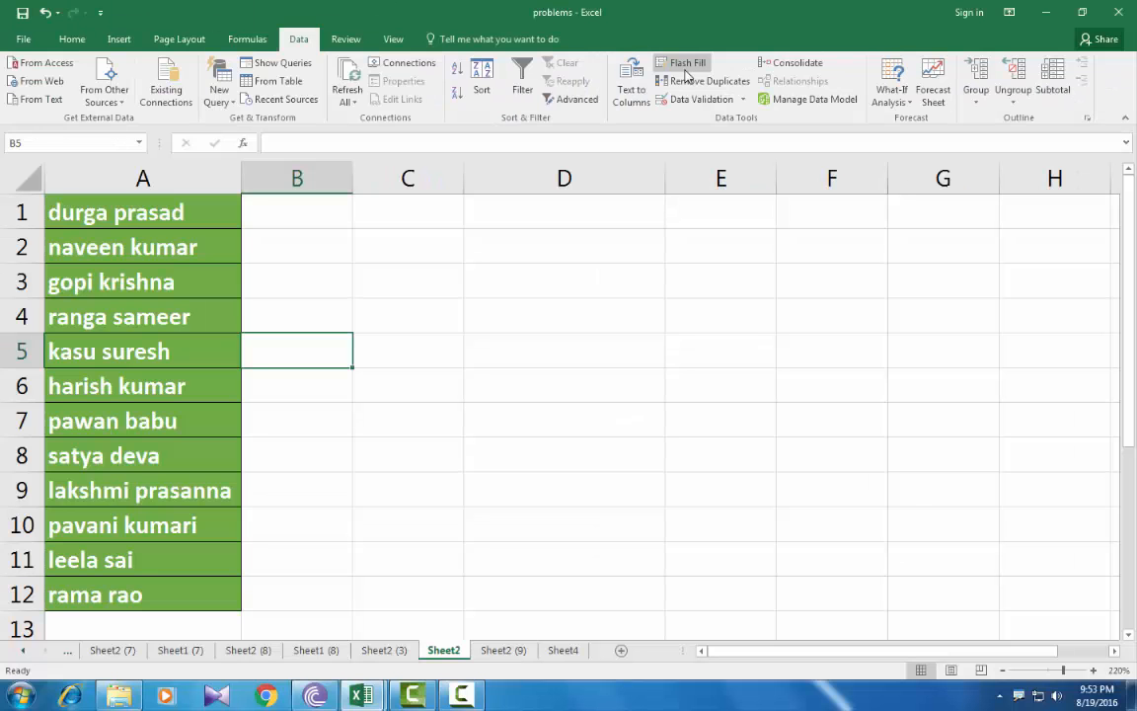
Step: Enter 'prasad' in B1 and Flash Fill the remaining surnames down to B12
{"action": "left_click", "coordinate": [278, 216]}
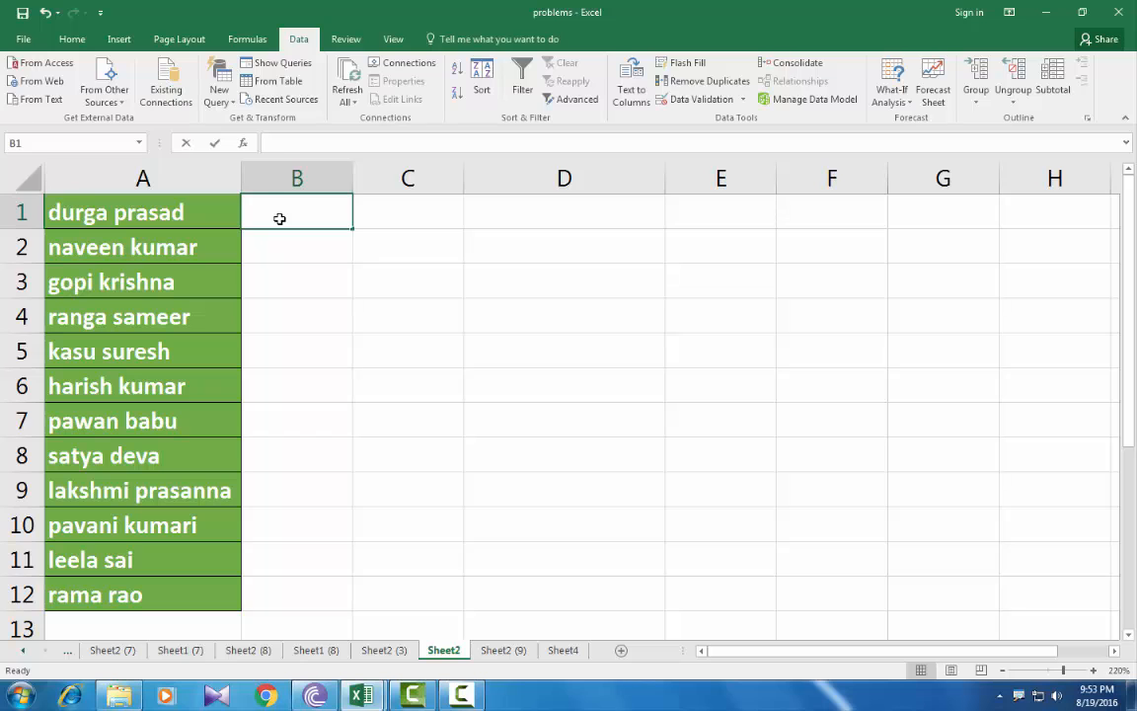
{"action": "type", "text": "prasad"}
{"action": "key", "text": "ctrl+Return"}
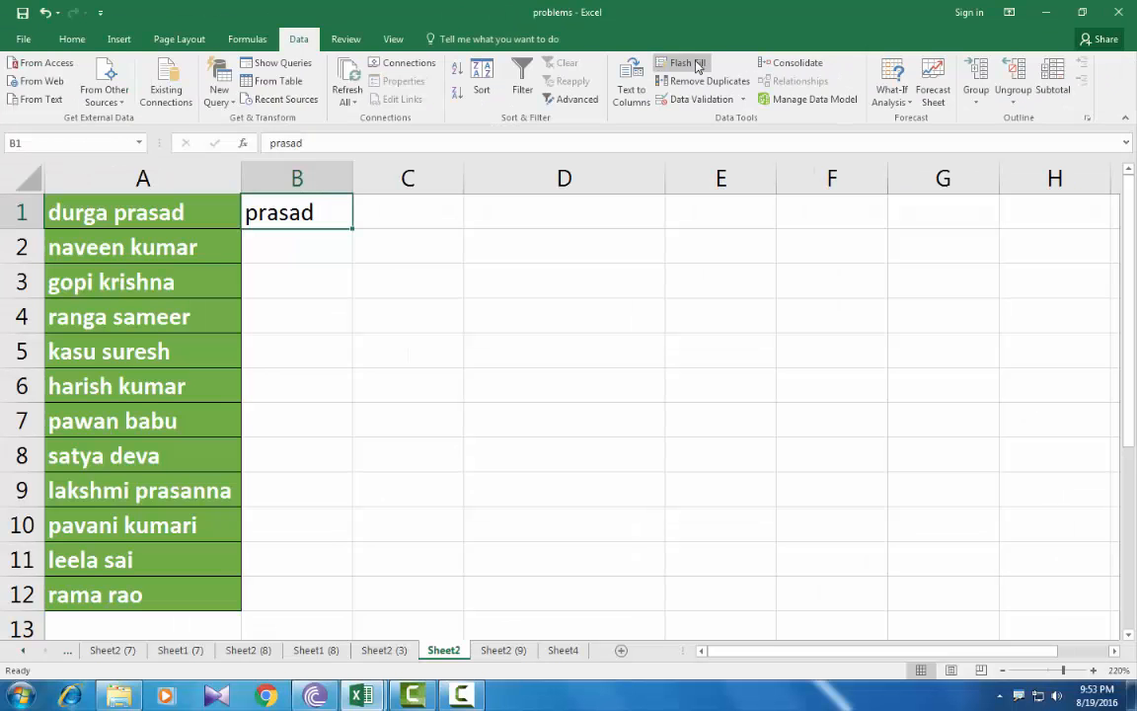
{"action": "left_click", "coordinate": [695, 64]}
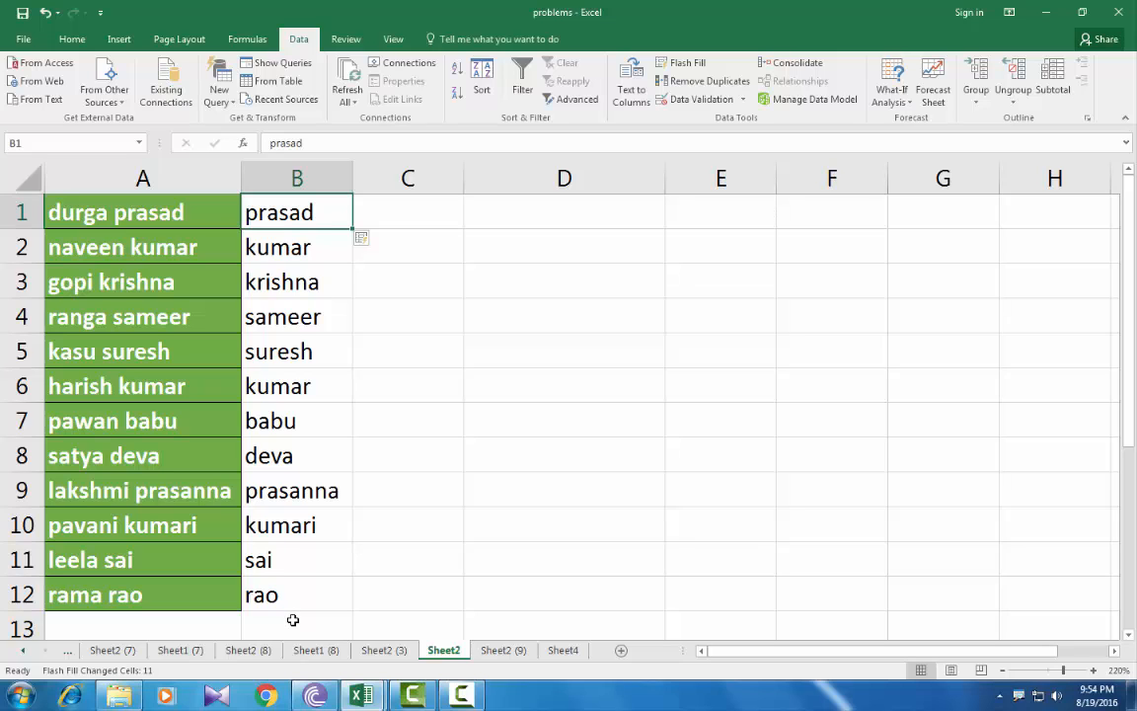
Step: Enter 'durga' in C1 and Flash Fill the first names down to C12
{"action": "left_click", "coordinate": [404, 208]}
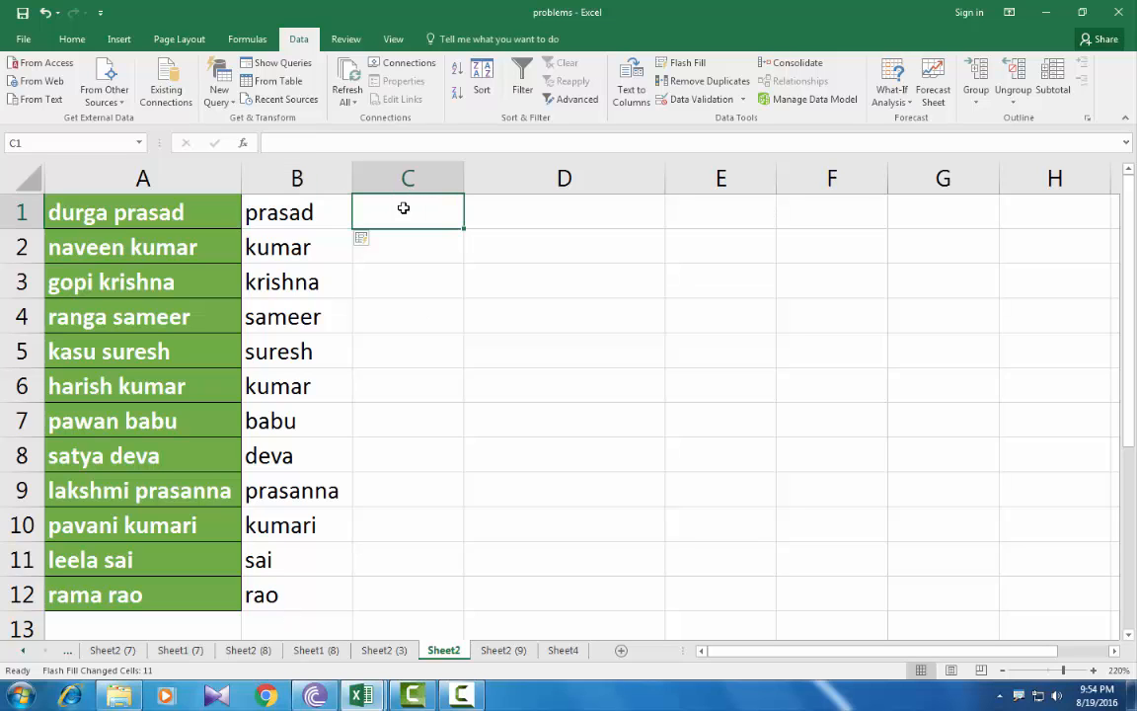
{"action": "type", "text": "durga"}
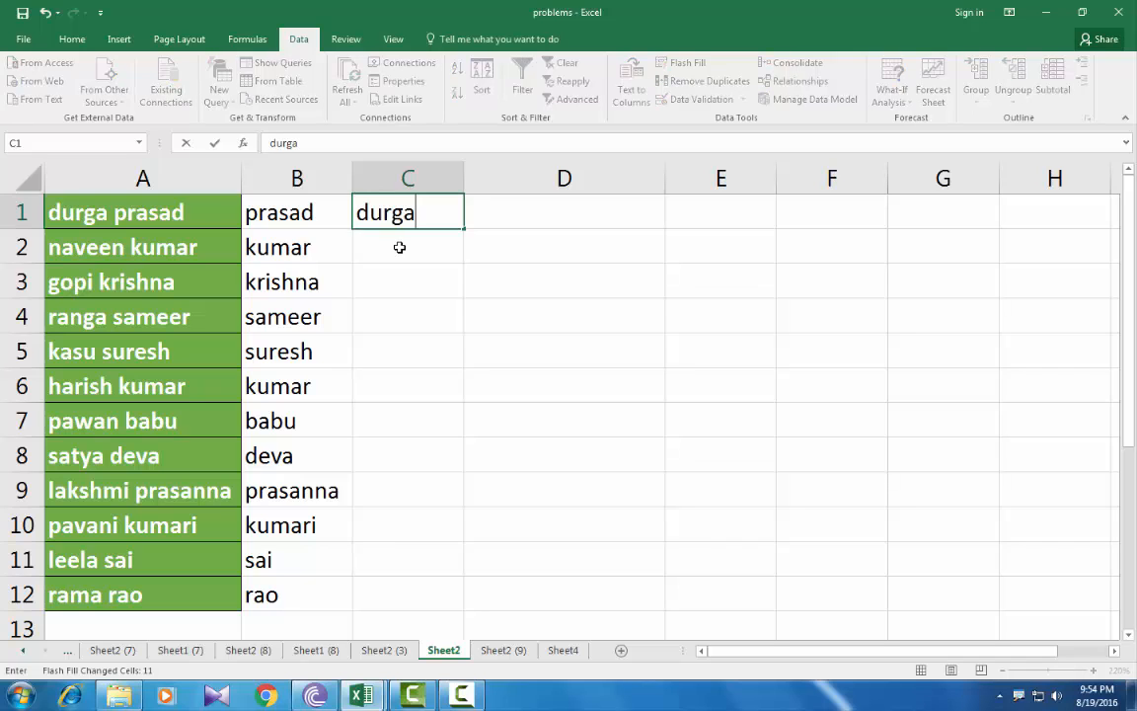
{"action": "key", "text": "Return"}
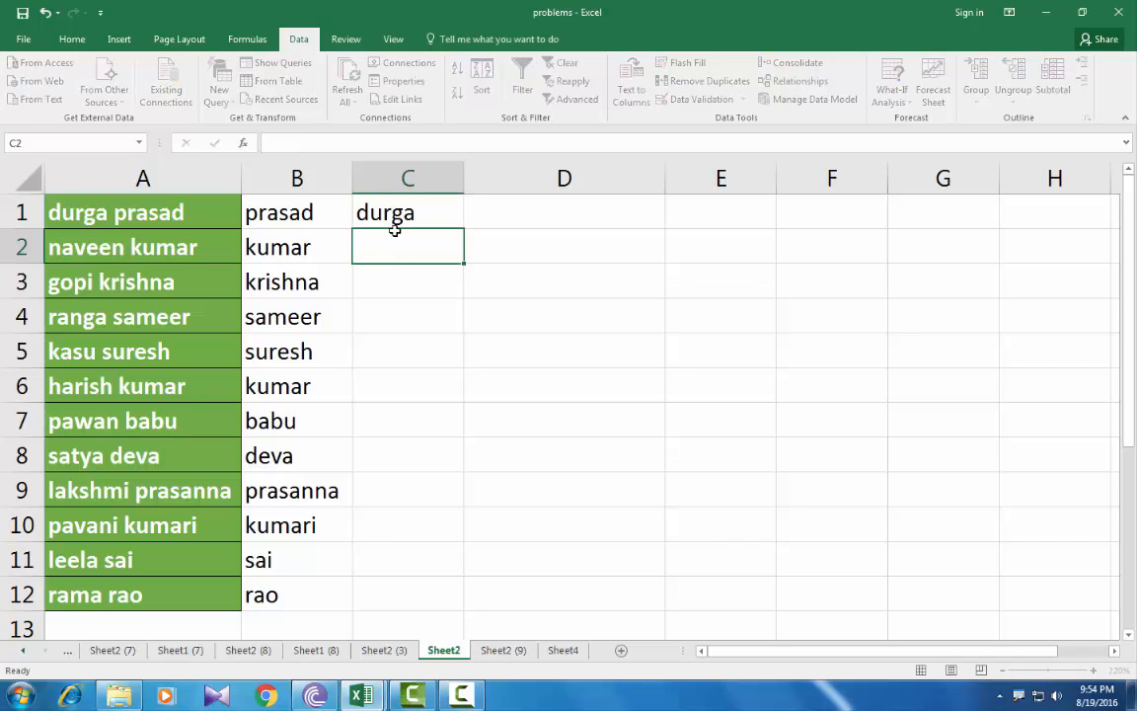
{"action": "left_click", "coordinate": [404, 208]}
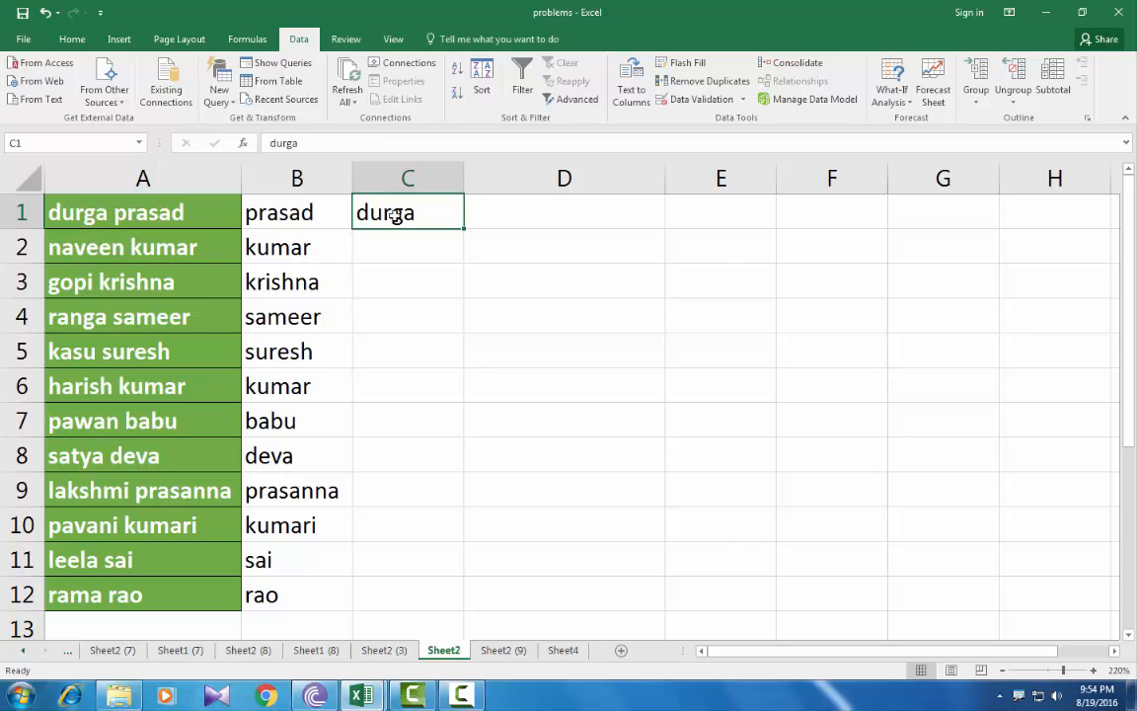
{"action": "left_click", "coordinate": [686, 66]}
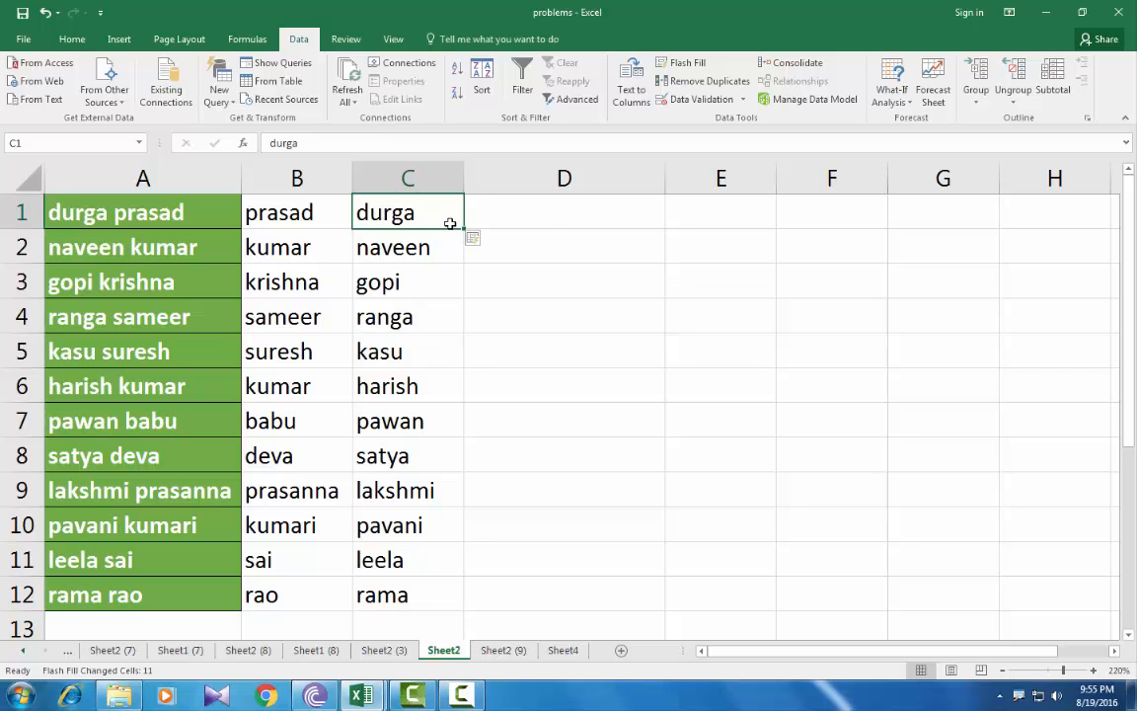
{"action": "left_click", "coordinate": [551, 215]}
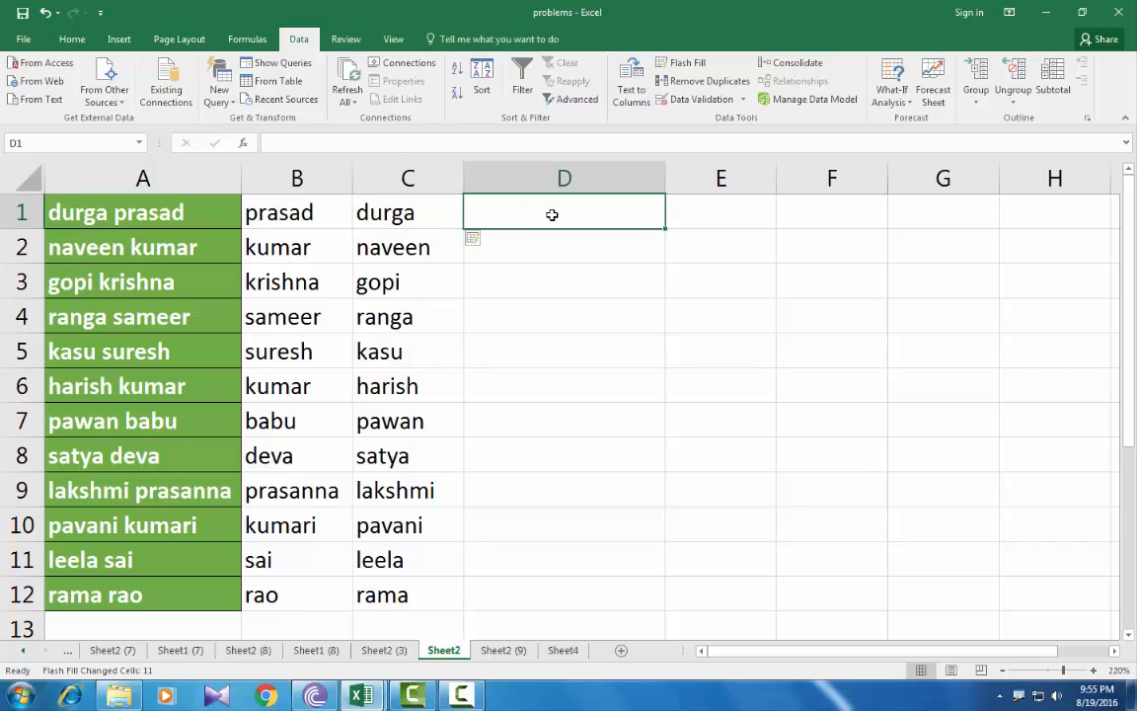
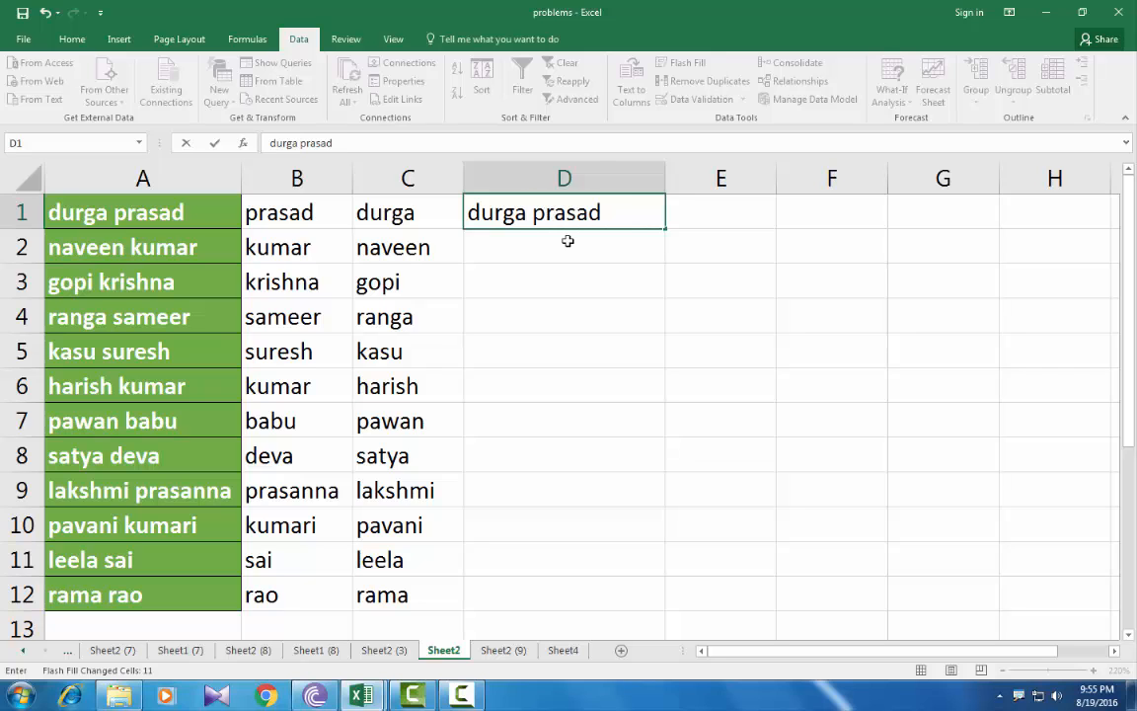
{"action": "key", "text": "ctrl+Return"}
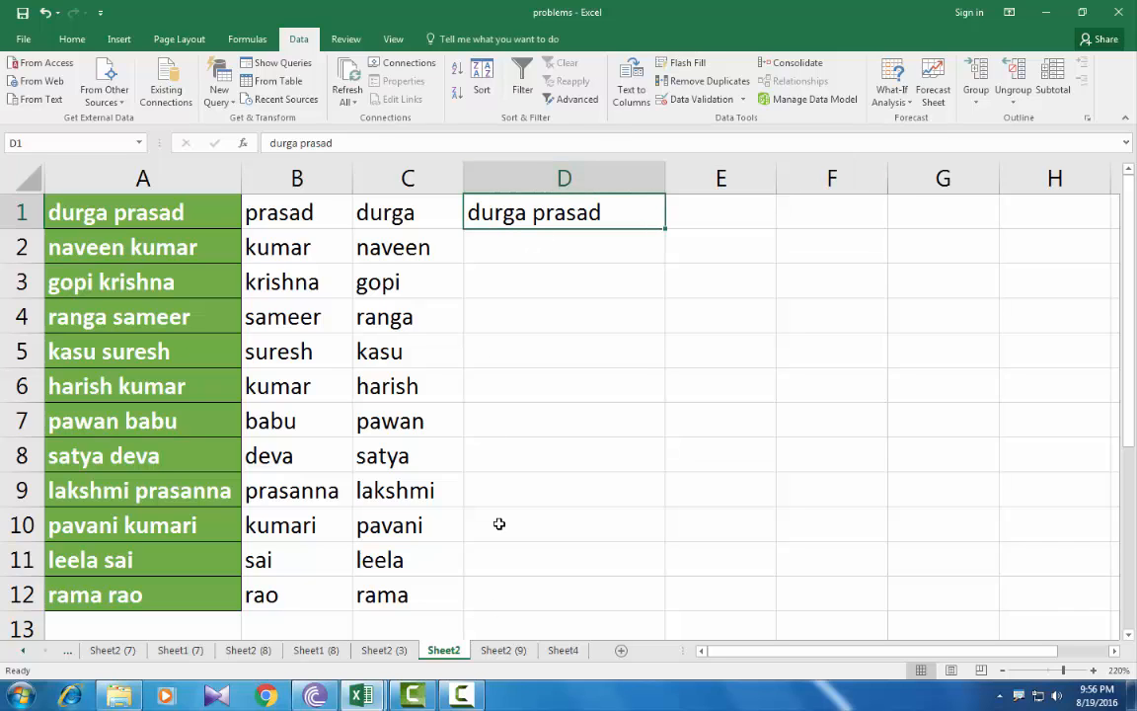
{"action": "left_click", "coordinate": [683, 64]}
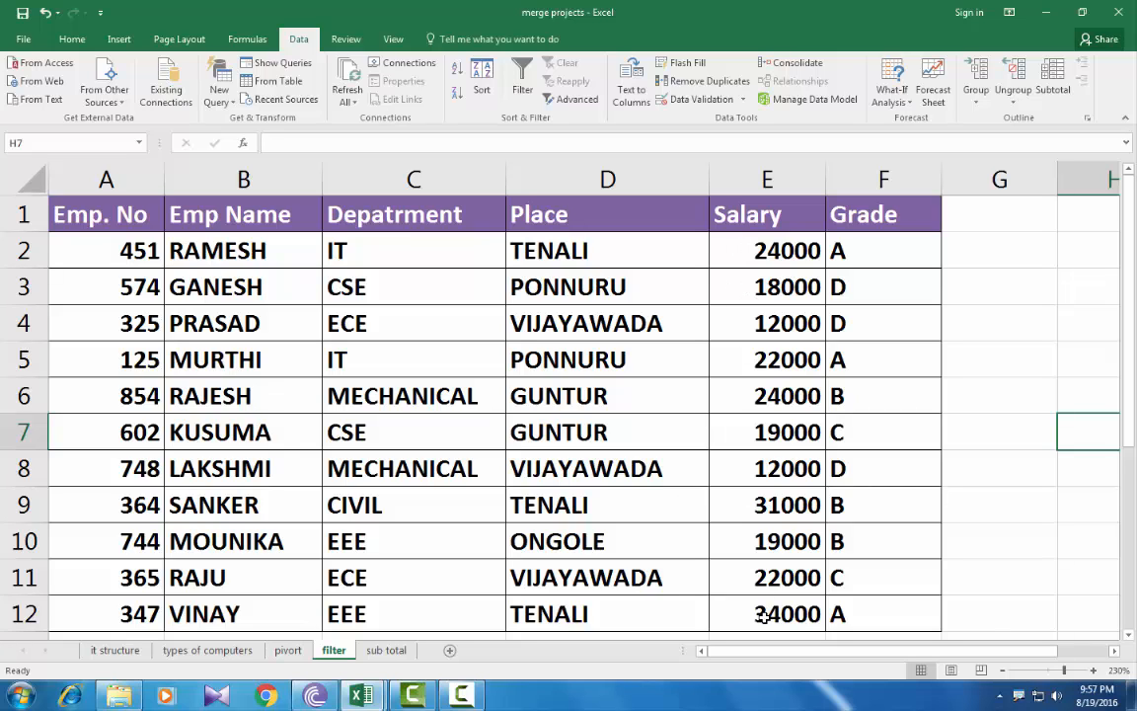
Step: Select the Department values in C2:C12 after checking the repeated 24000 salary
{"action": "mouse_move", "coordinate": [760, 251]}
{"action": "left_mouse_down"}
{"action": "mouse_move", "coordinate": [789, 284]}
{"action": "mouse_move", "coordinate": [753, 251]}
{"action": "left_mouse_up"}
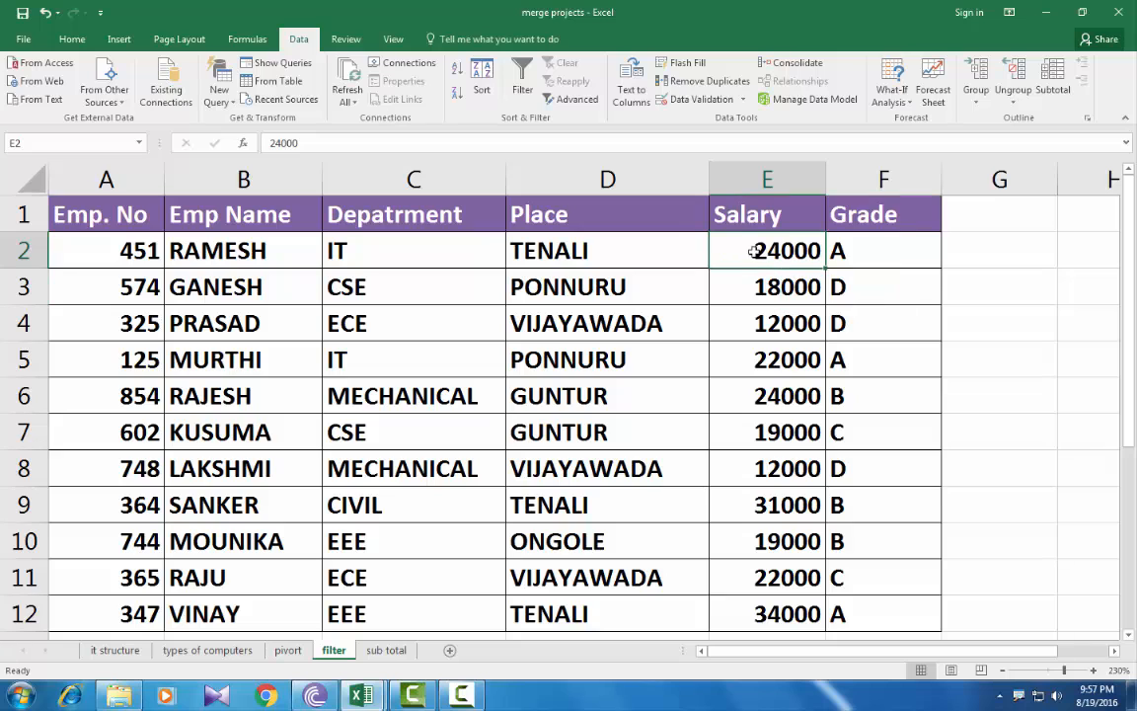
{"action": "left_click", "coordinate": [758, 396]}
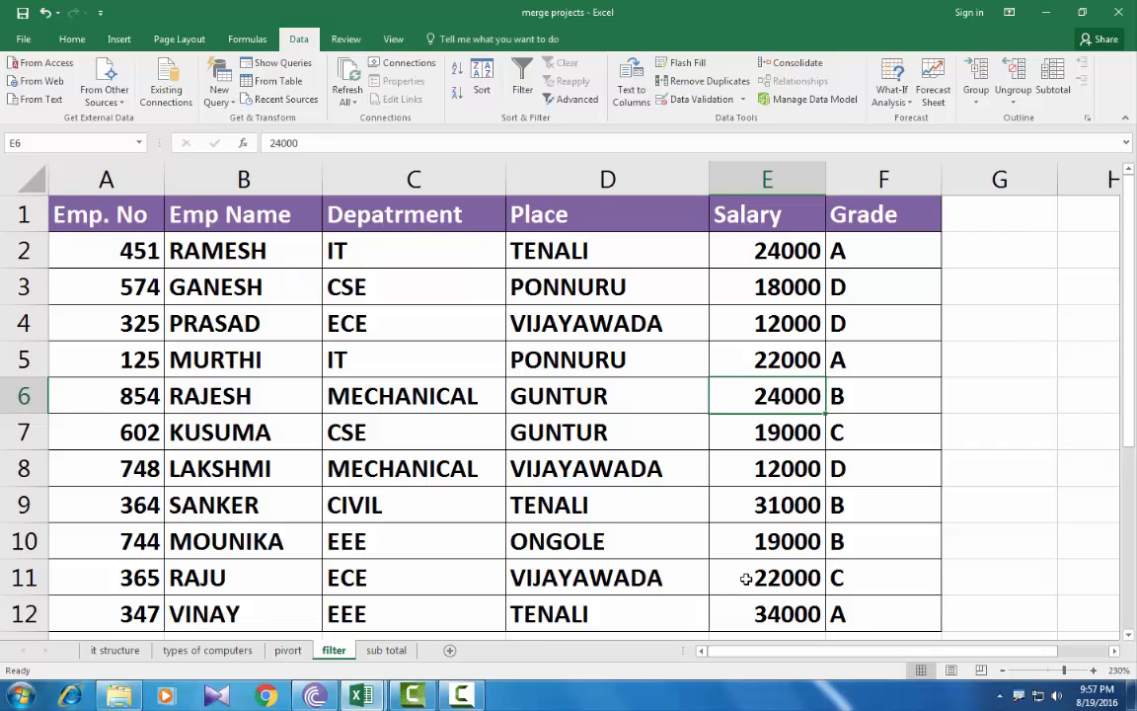
{"action": "left_click_drag", "start_coordinate": [406, 269], "coordinate": [414, 612]}
{"action": "left_click", "coordinate": [398, 249]}
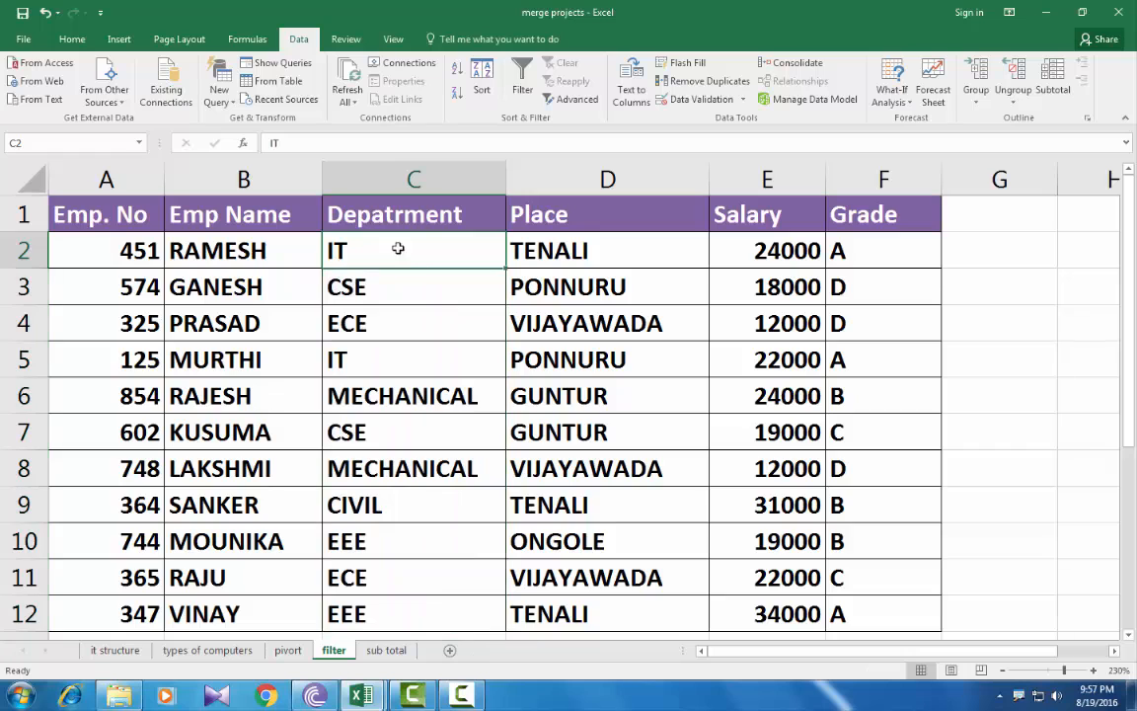
{"action": "left_click_drag", "start_coordinate": [415, 250], "coordinate": [423, 614]}
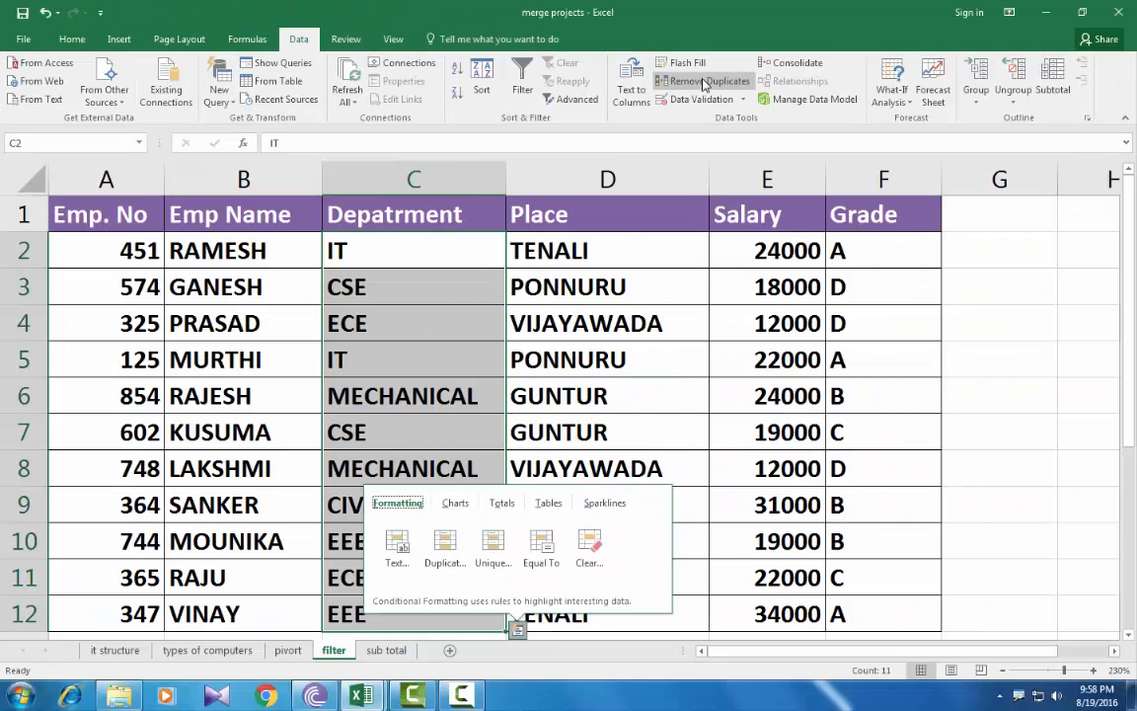
Step: Remove duplicates from the current Department selection only, leaving six unique departments in C2:C7
{"action": "left_click", "coordinate": [708, 93]}
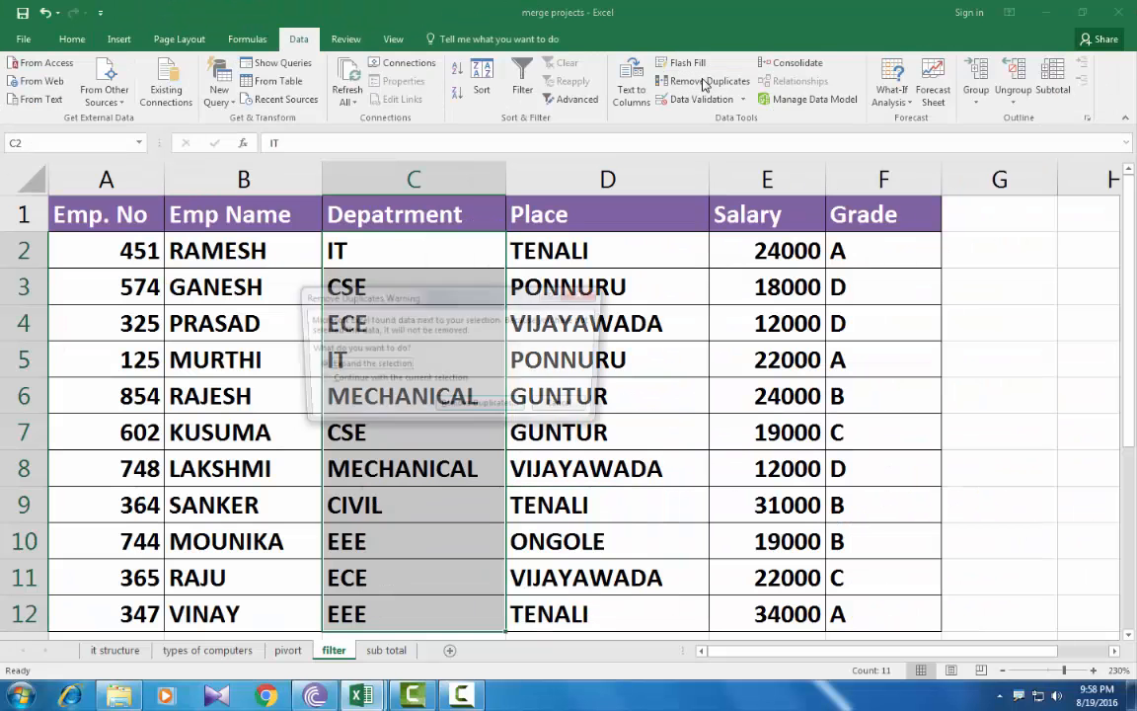
{"action": "left_click_drag", "start_coordinate": [385, 302], "coordinate": [673, 224]}
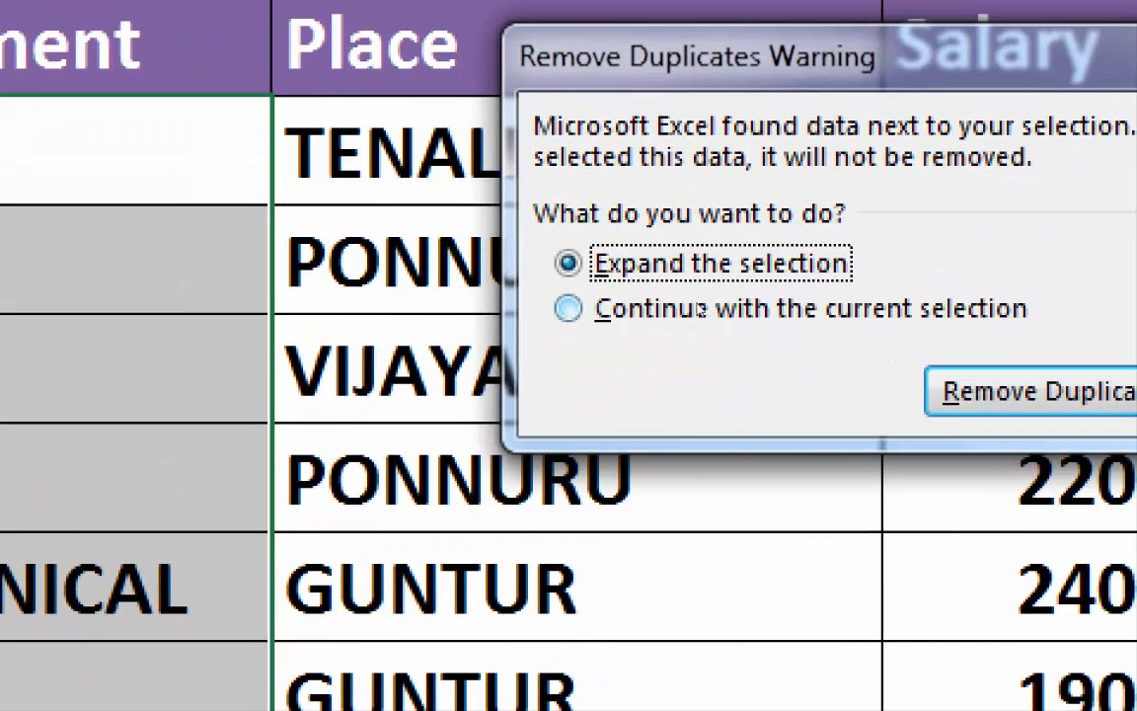
{"action": "left_click", "coordinate": [604, 308]}
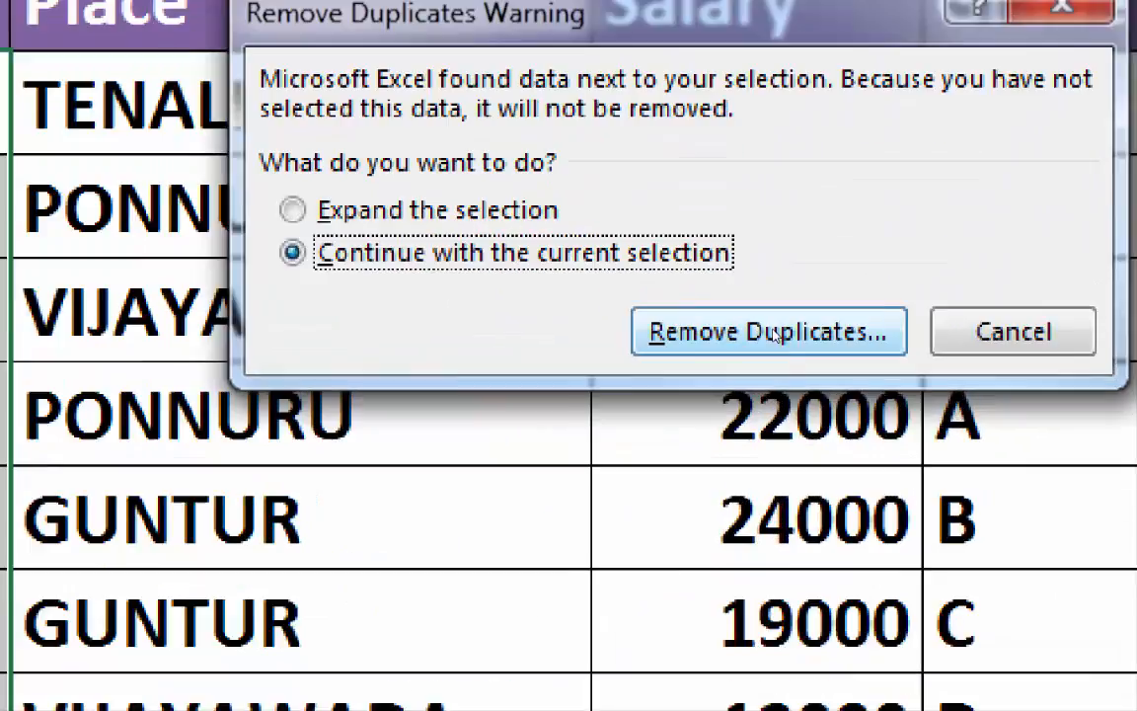
{"action": "left_click", "coordinate": [775, 335]}
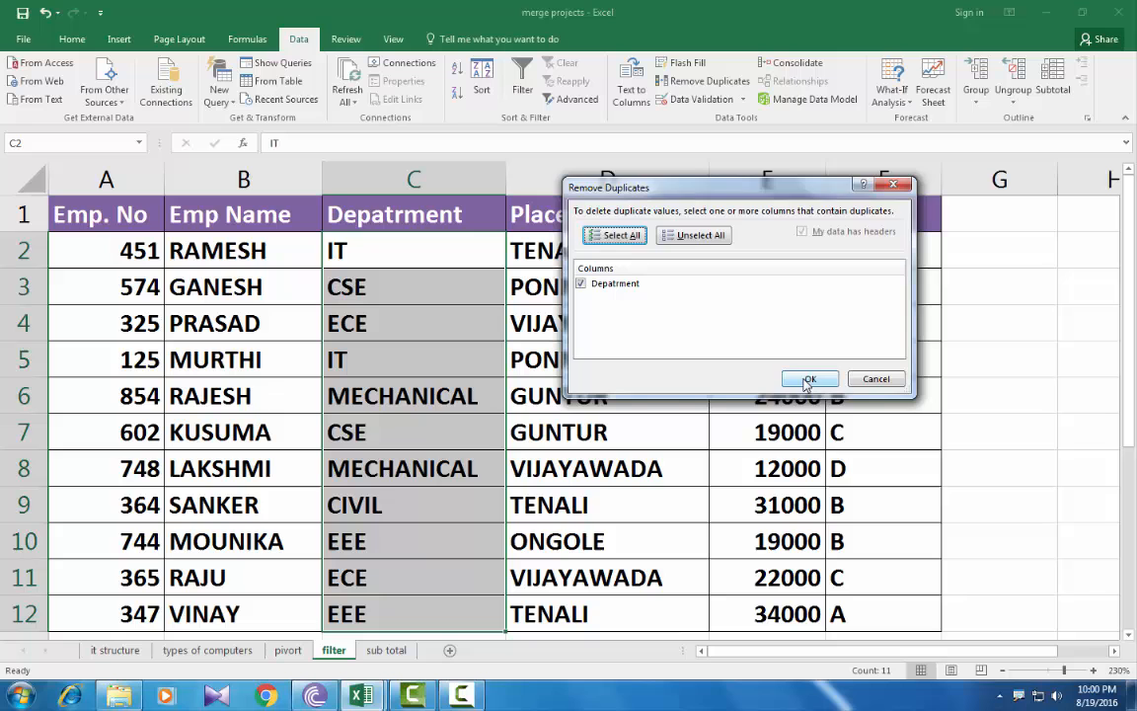
{"action": "left_click", "coordinate": [999, 577]}
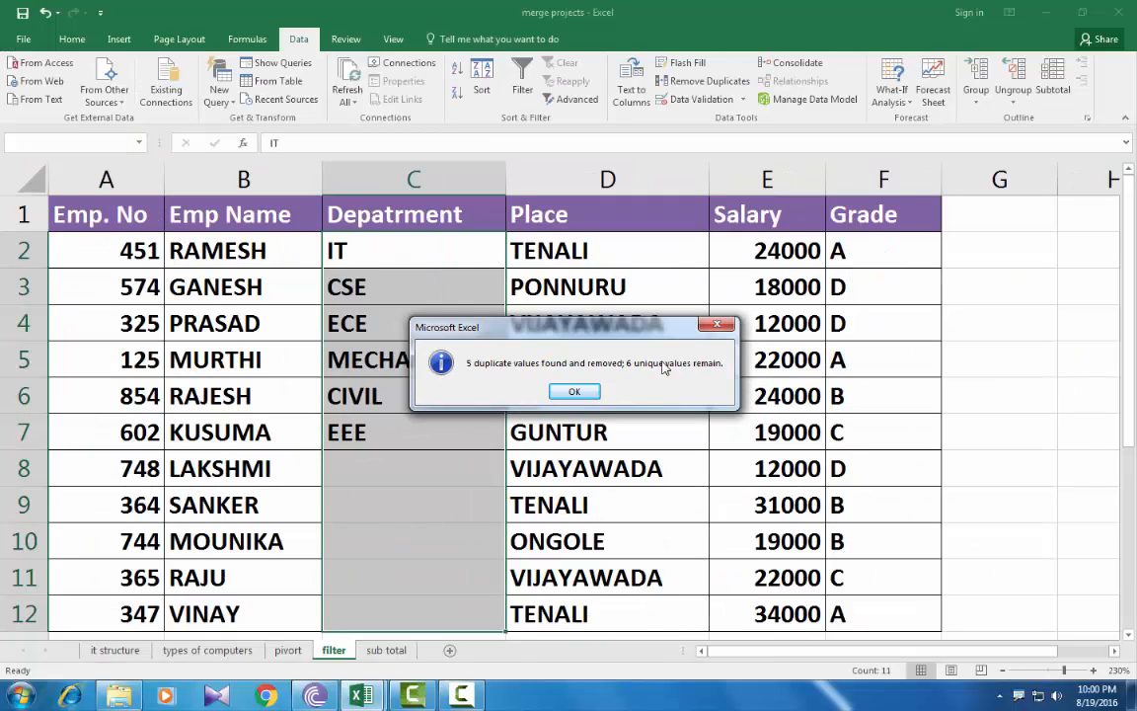
{"action": "left_click", "coordinate": [576, 392]}
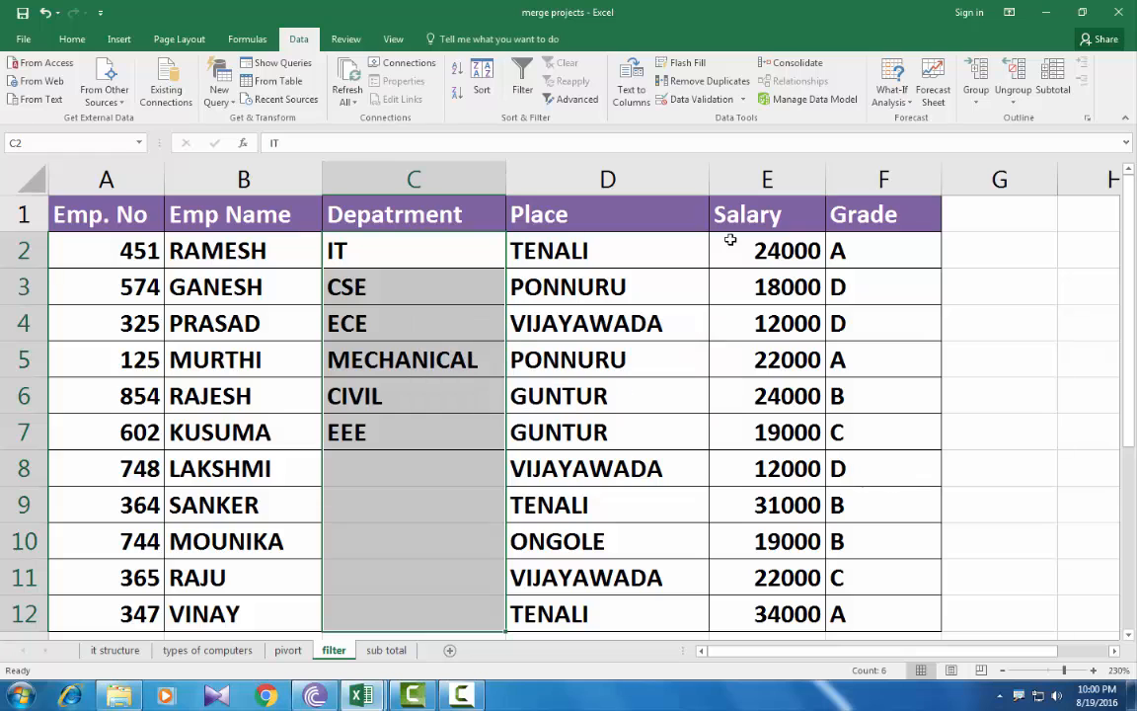
Step: Remove duplicates from Salary values E2:E12 only, leaving seven unique salaries in E2:E8
{"action": "left_click_drag", "start_coordinate": [744, 250], "coordinate": [753, 614]}
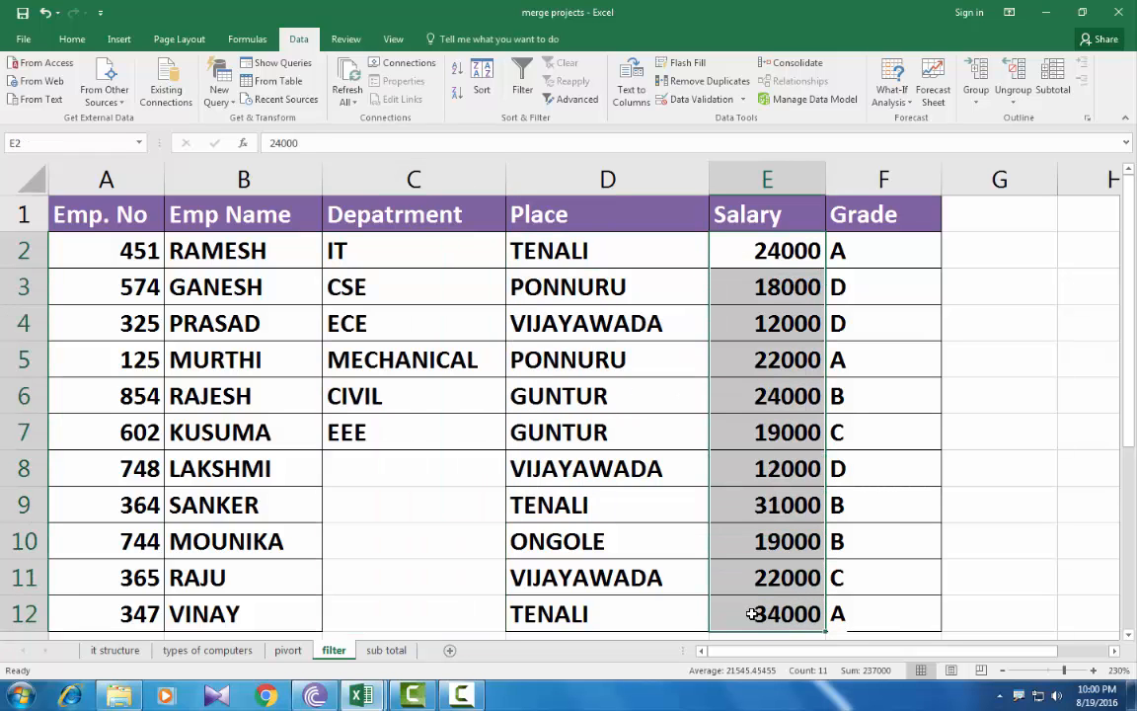
{"action": "left_click", "coordinate": [691, 83]}
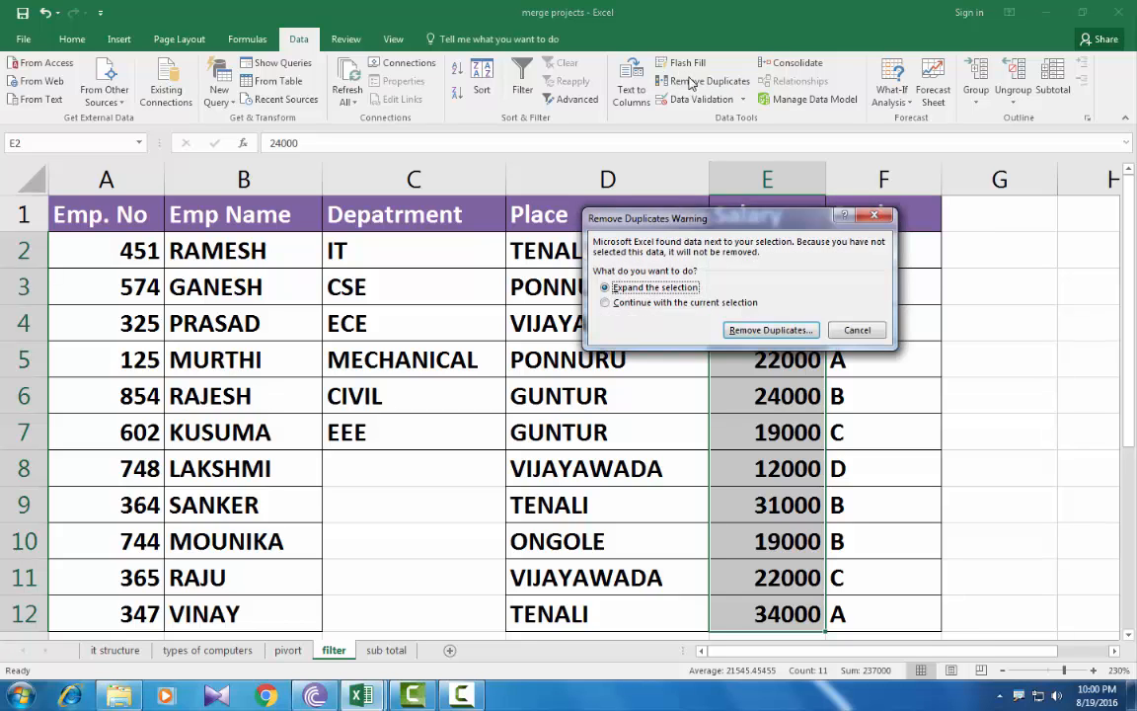
{"action": "left_click", "coordinate": [607, 304]}
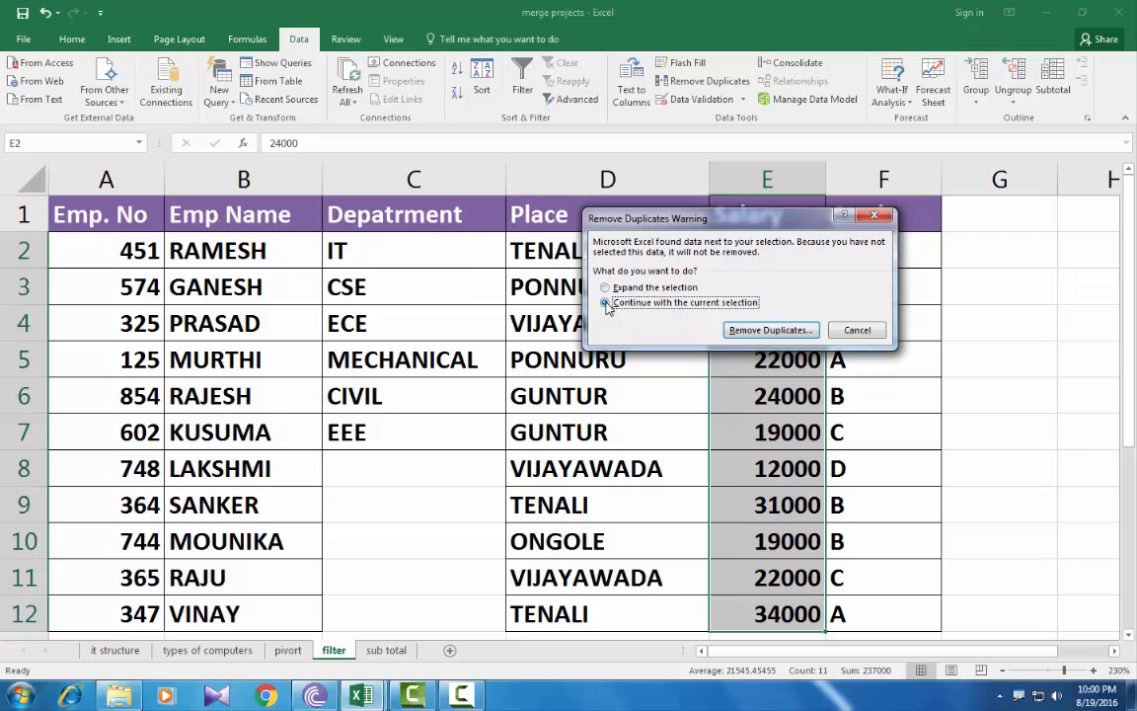
{"action": "left_click", "coordinate": [765, 331]}
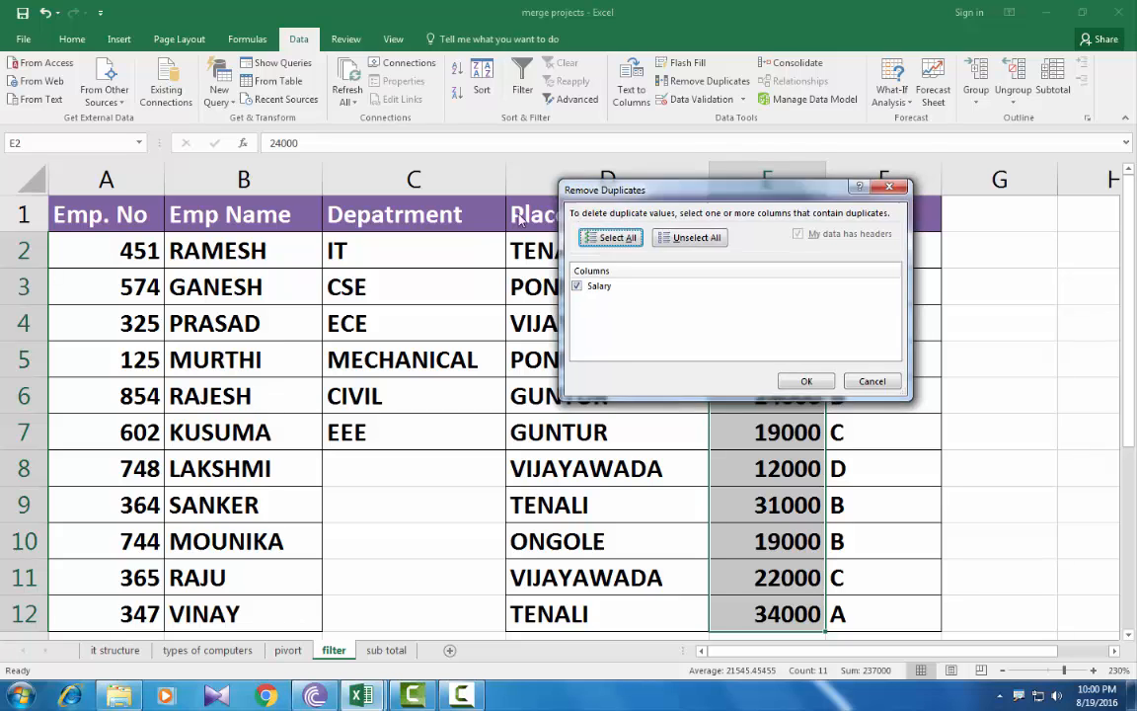
{"action": "left_click_drag", "start_coordinate": [652, 188], "coordinate": [349, 241]}
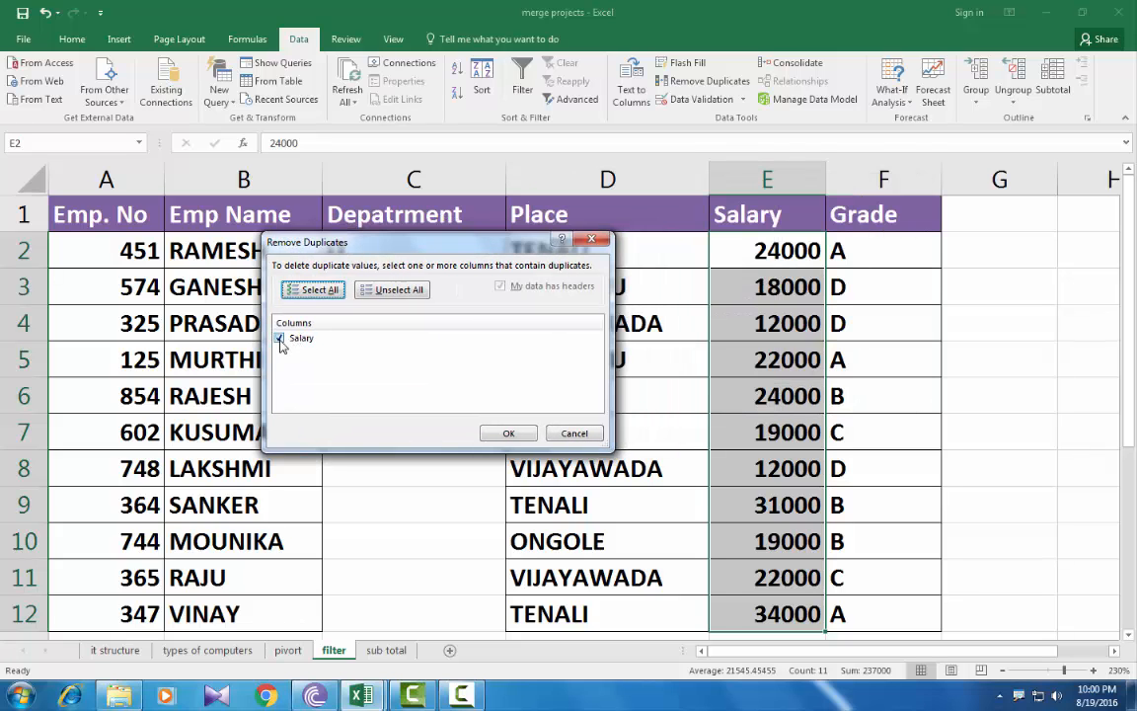
{"action": "left_click", "coordinate": [508, 433]}
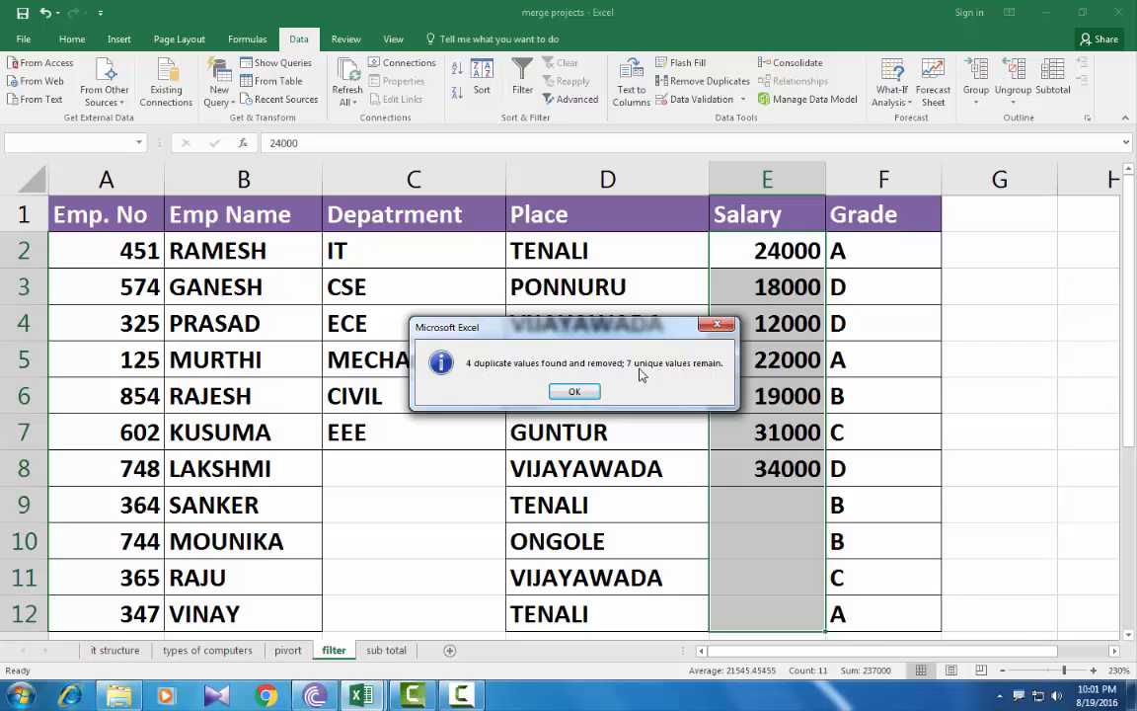
{"action": "left_click", "coordinate": [570, 393]}
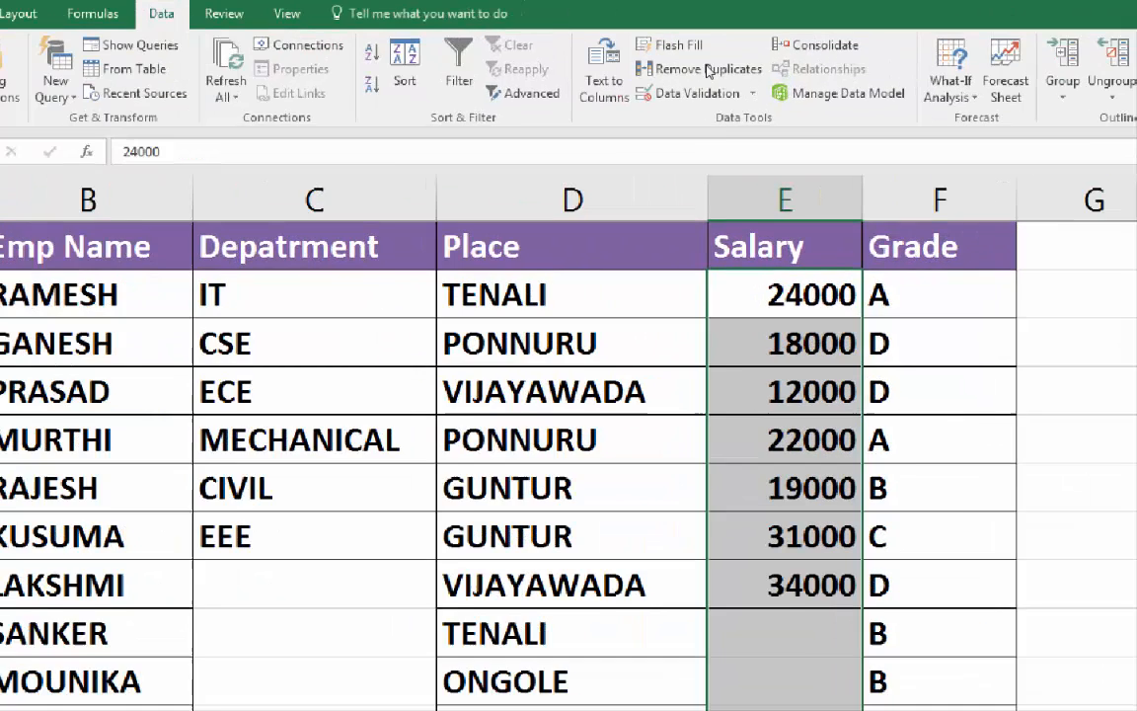